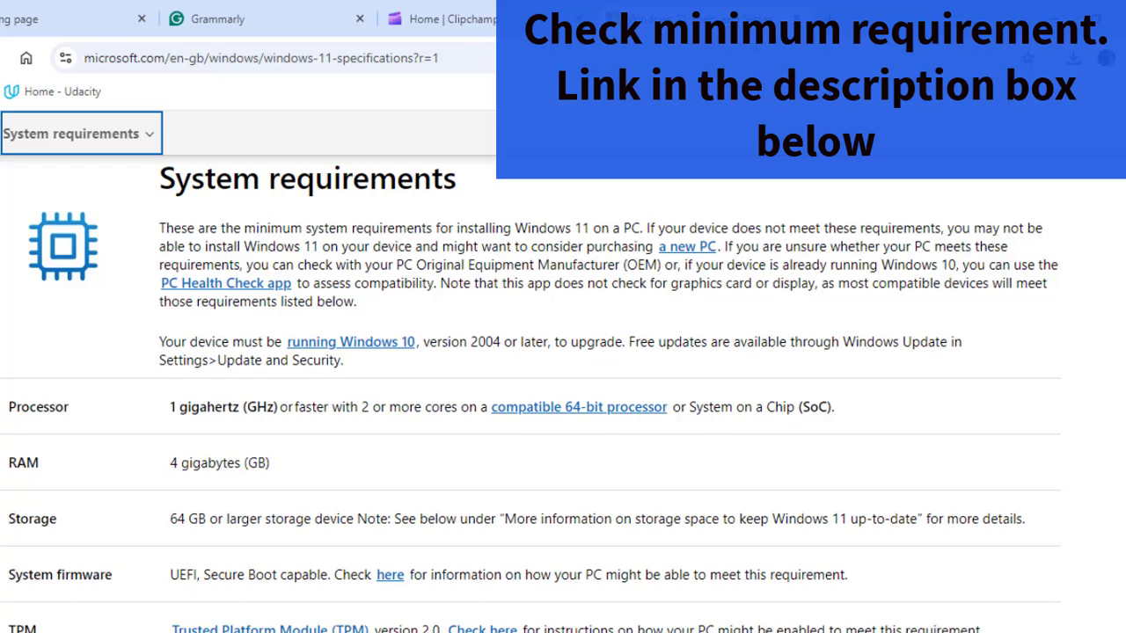
Review the Windows 11 minimum system requirements, including Copilot+ PC and internet requirements, through to the feature-specific requirements.
scroll(530, 399, "down", 1)
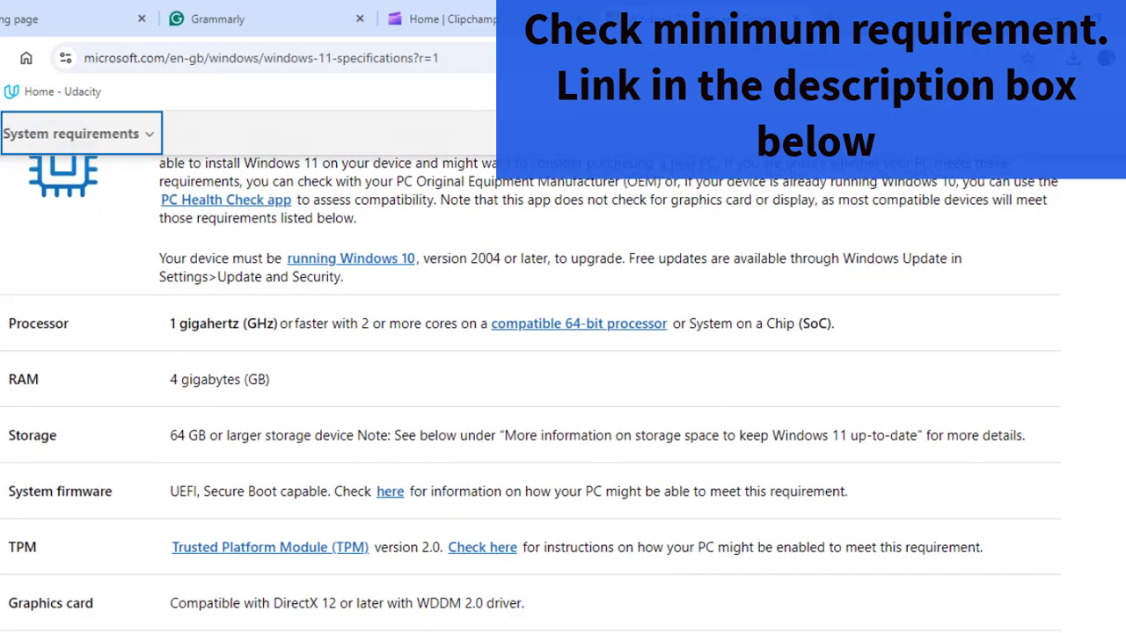
scroll(530, 399, "down", 2)
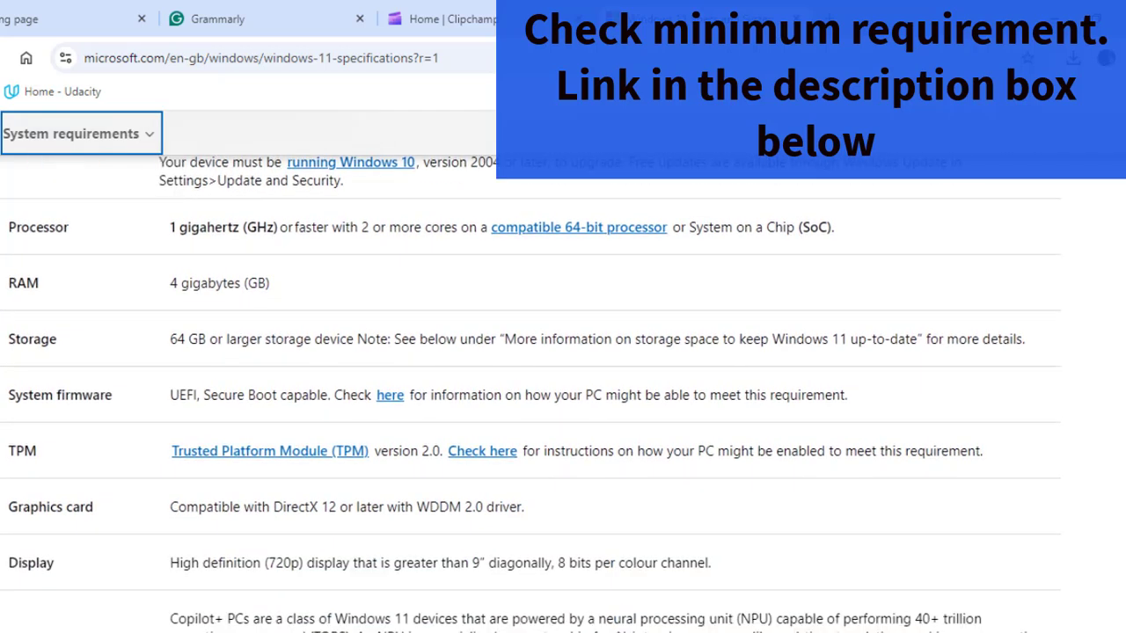
scroll(530, 400, "down", 1)
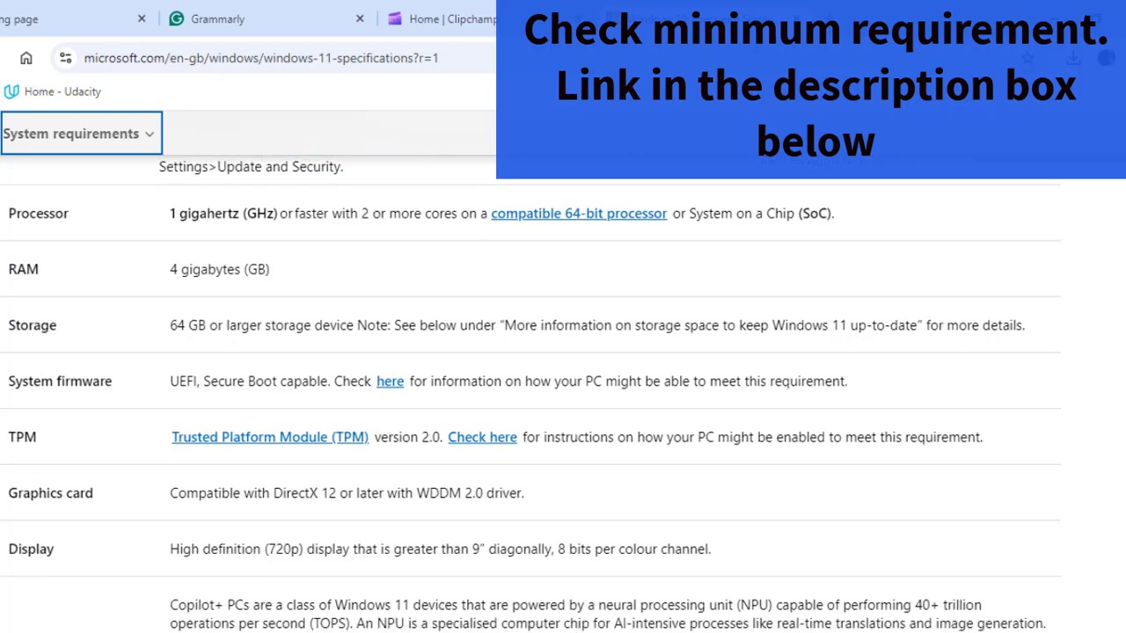
scroll(531, 399, "down", 5)
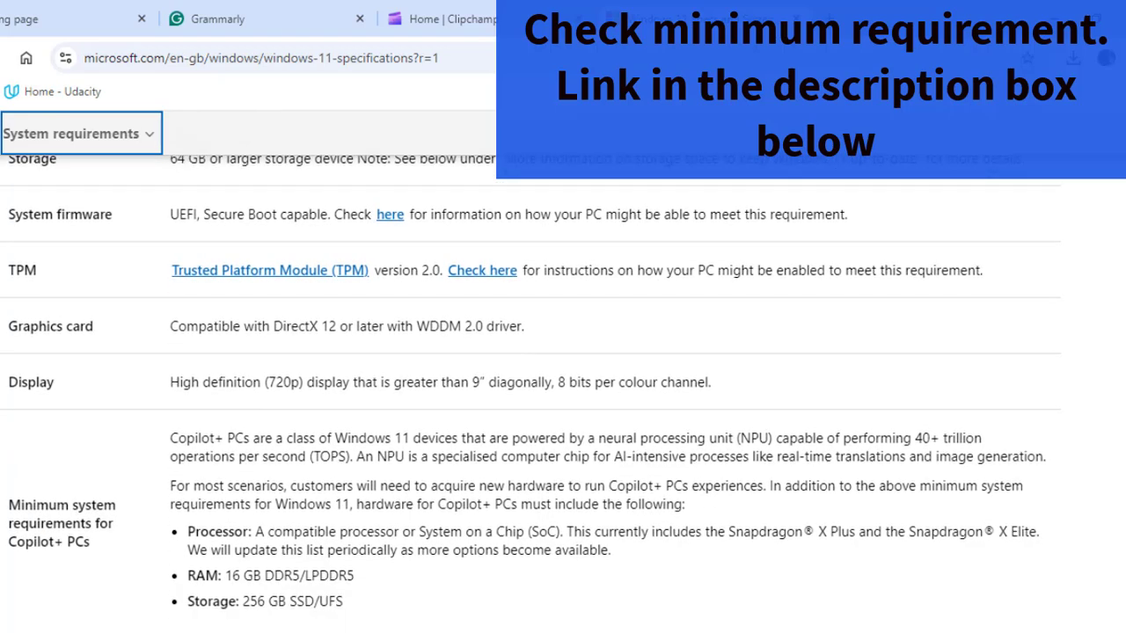
scroll(531, 397, "down", 3)
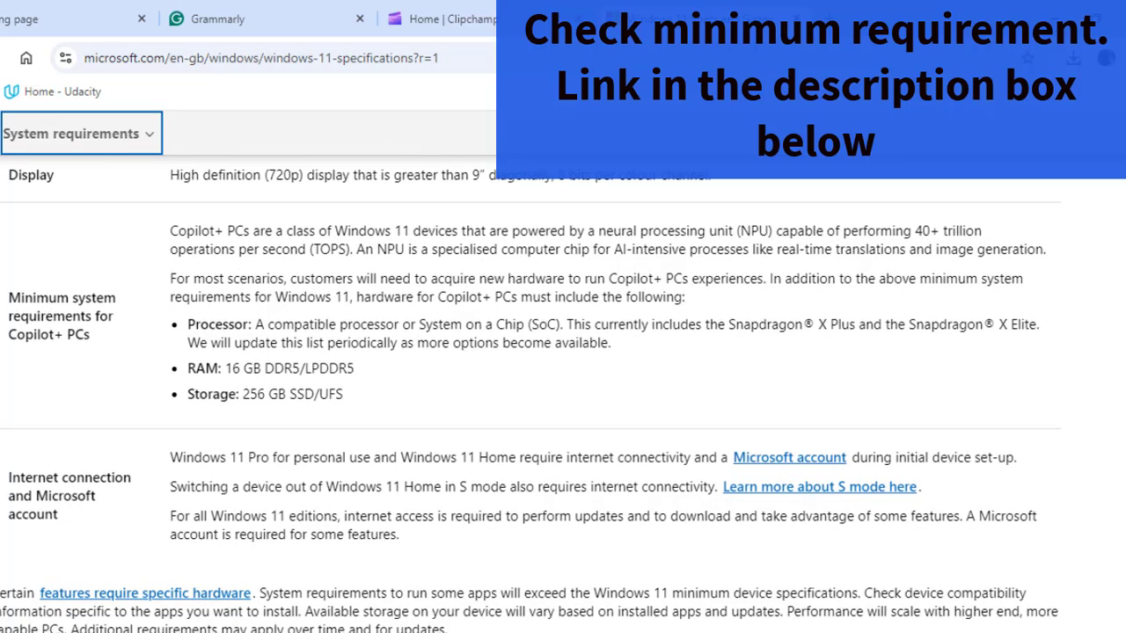
scroll(530, 399, "down", 2)
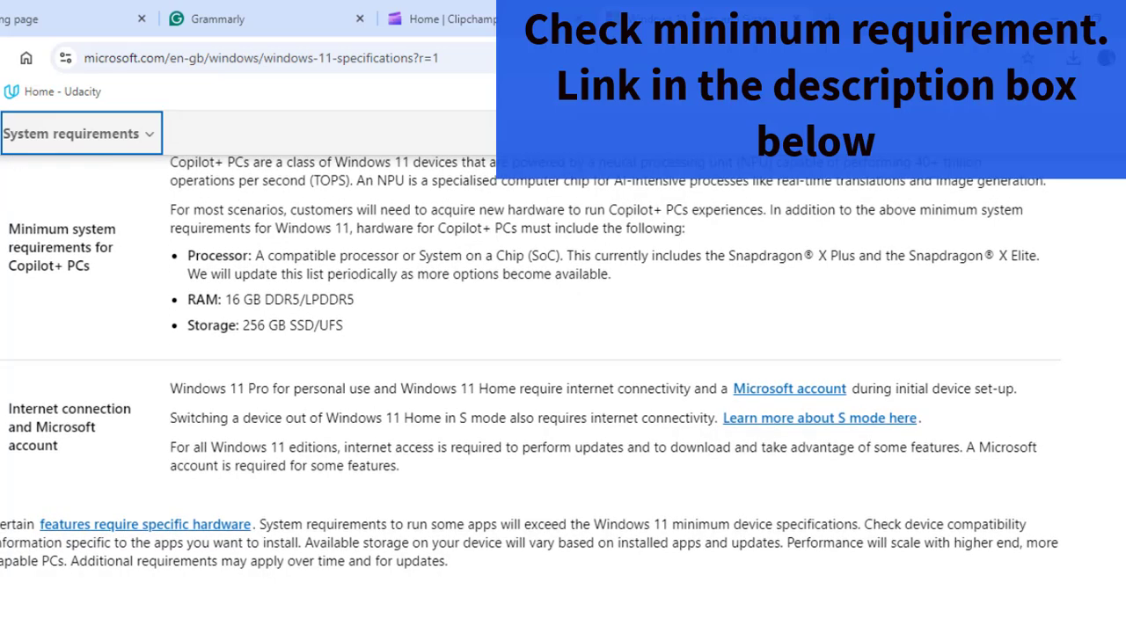
scroll(530, 399, "down", 1)
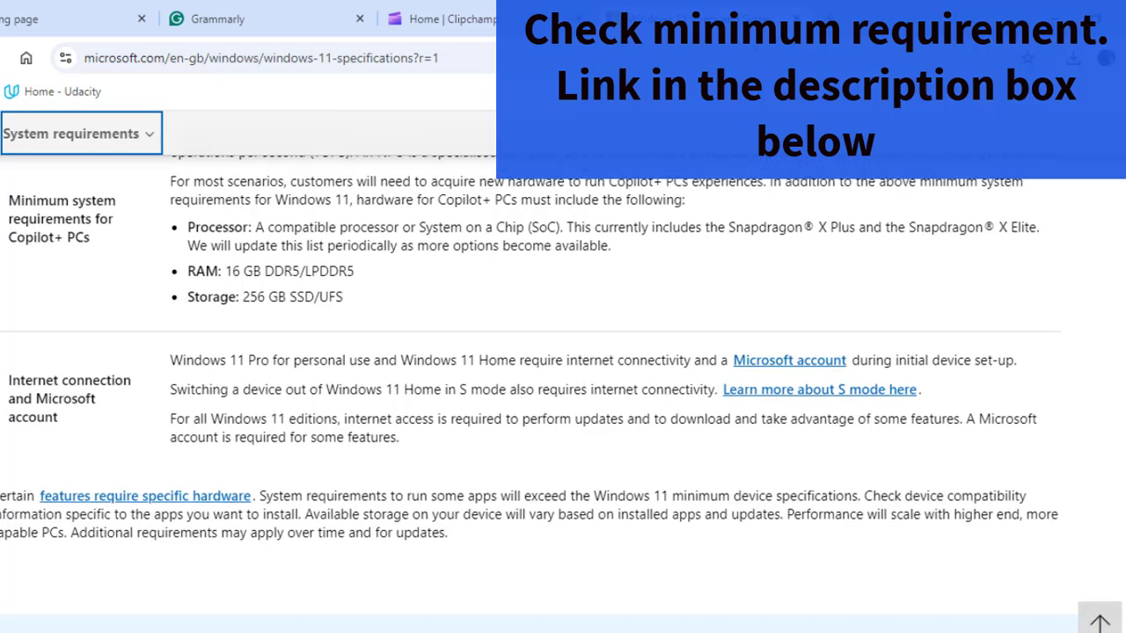
scroll(539, 384, "down", 5)
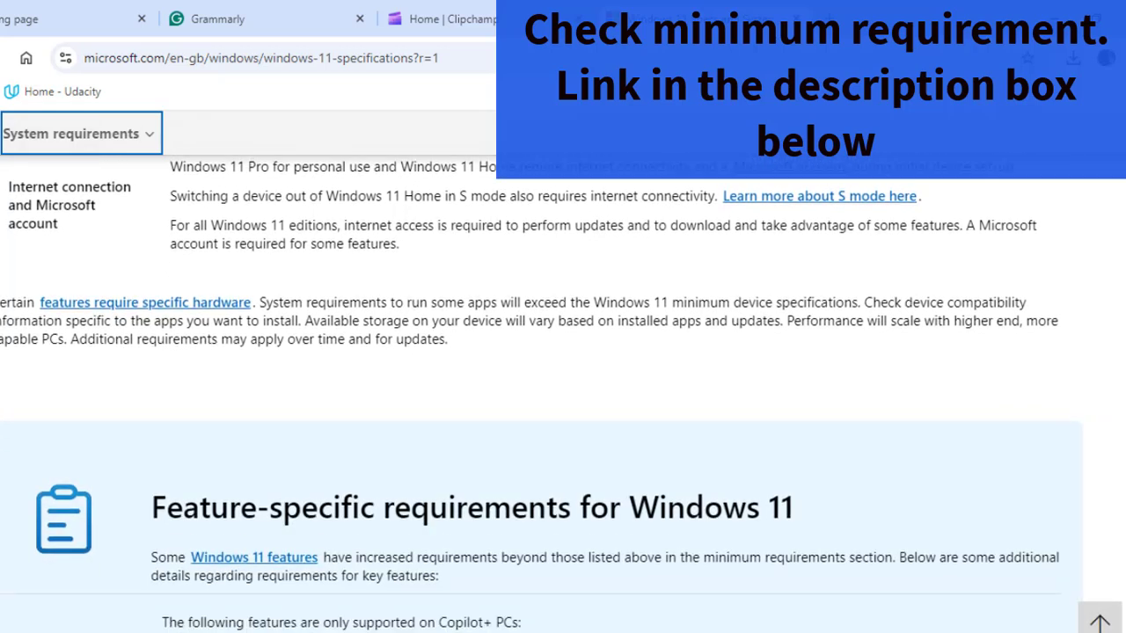
scroll(539, 384, "down", 4)
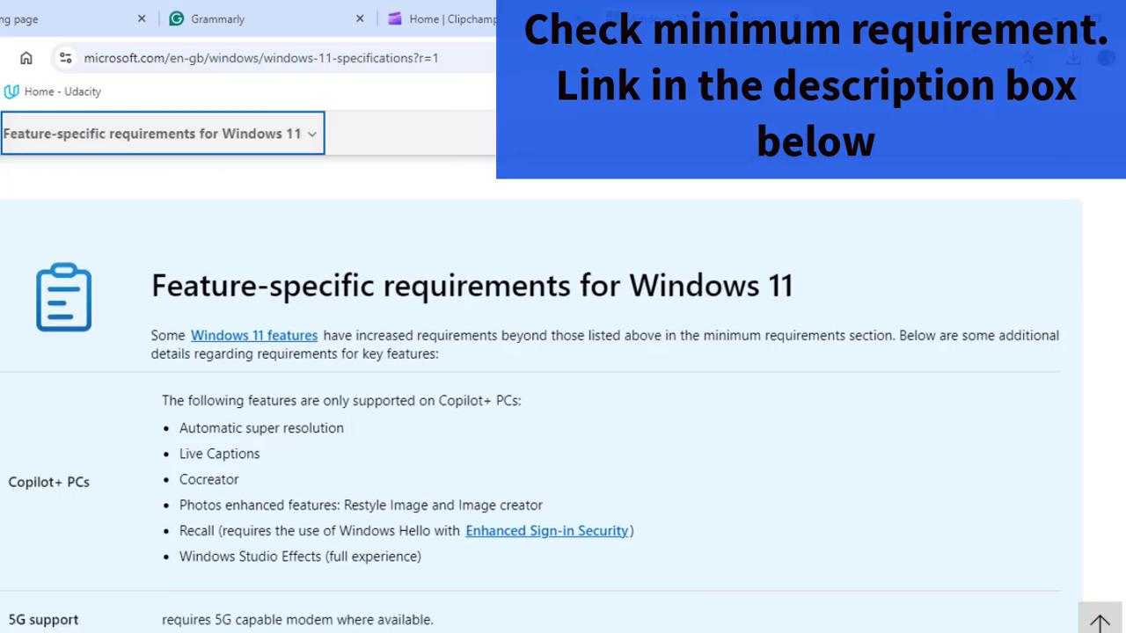
scroll(539, 384, "down", 3)
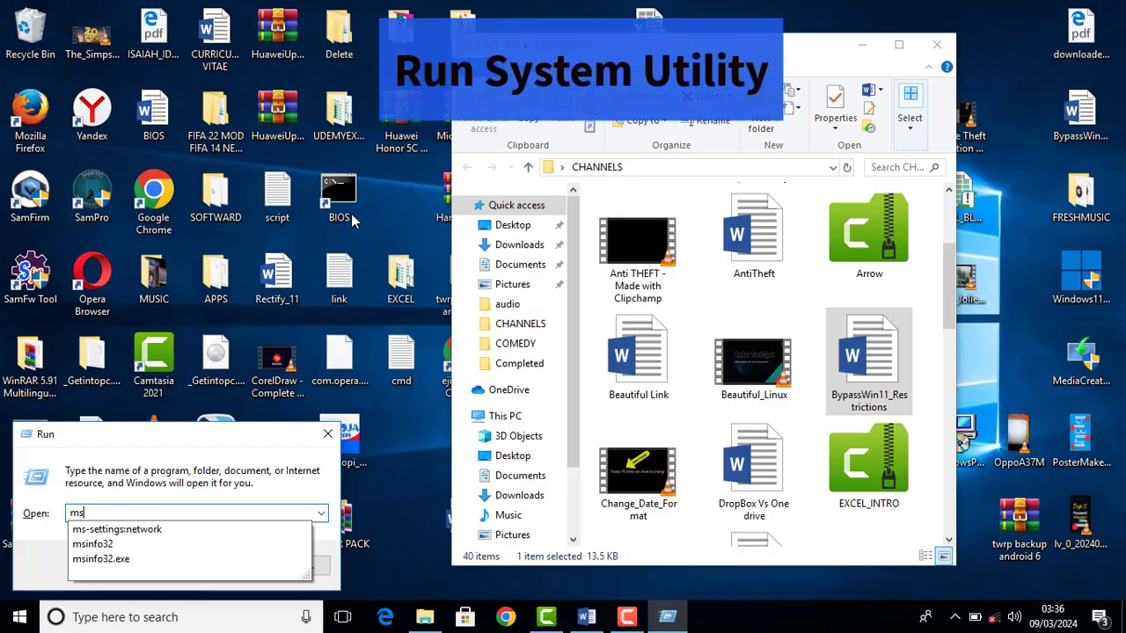
Run msinfo32 and check the BIOS mode and secure boot state in the system summary.
type("i")
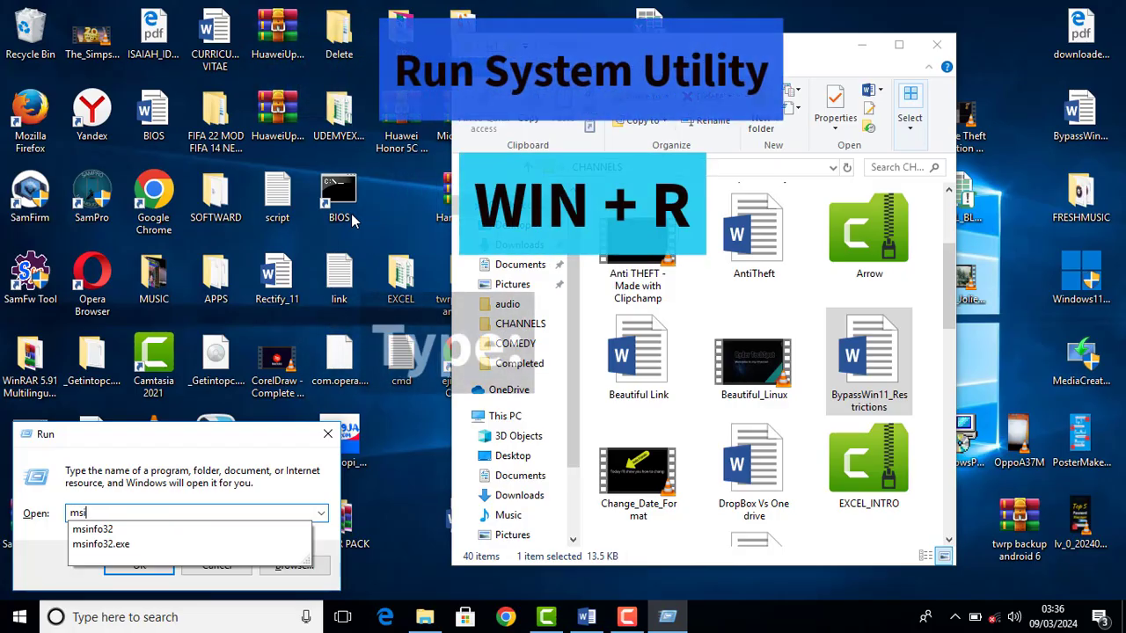
type("nfo")
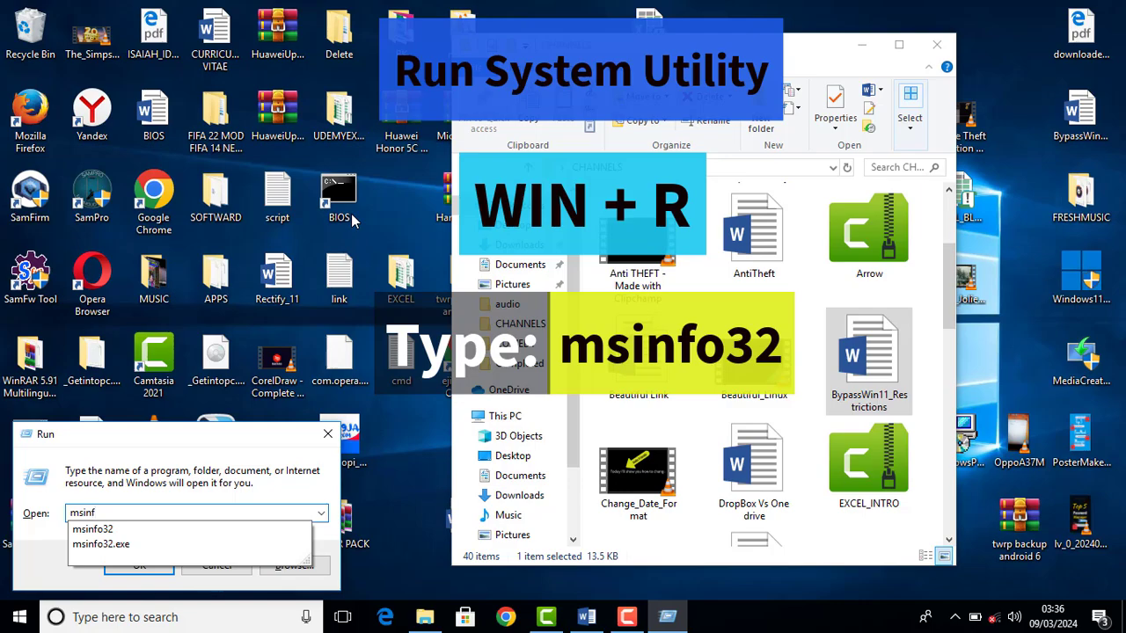
type("32")
key("Return")
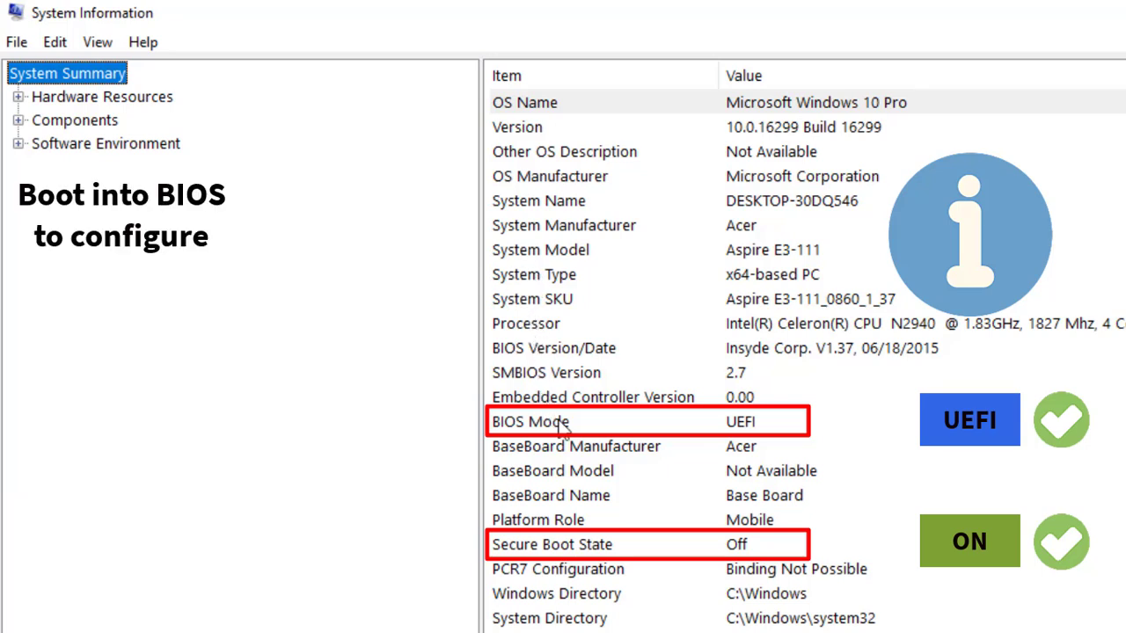
left_click(561, 520)
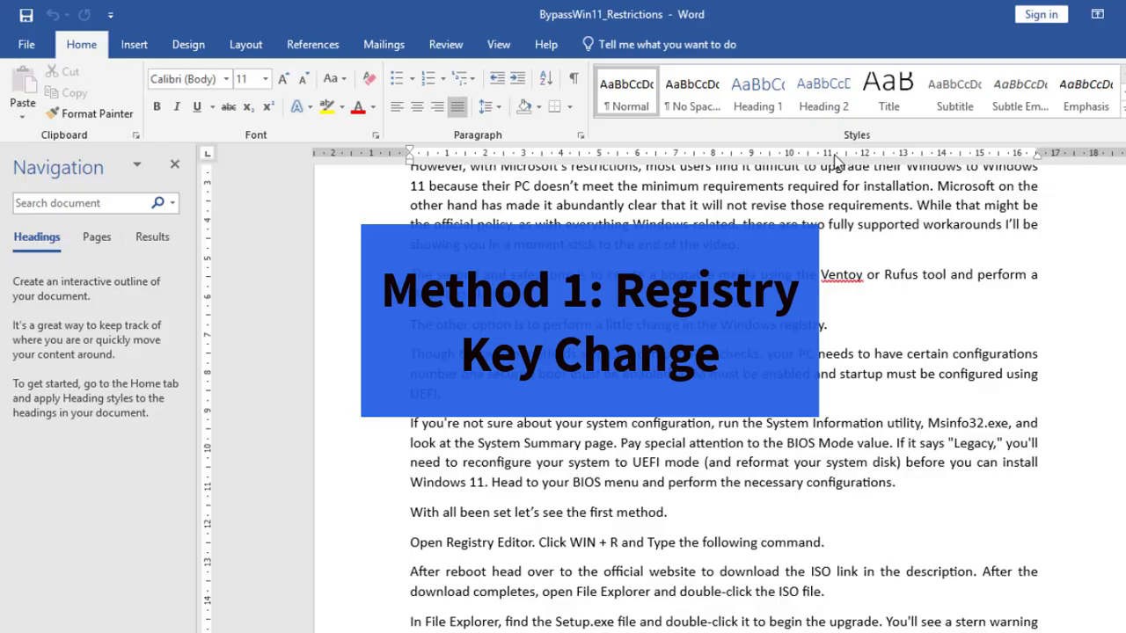
Open the Registry Editor by running regedit.
key("super+r")
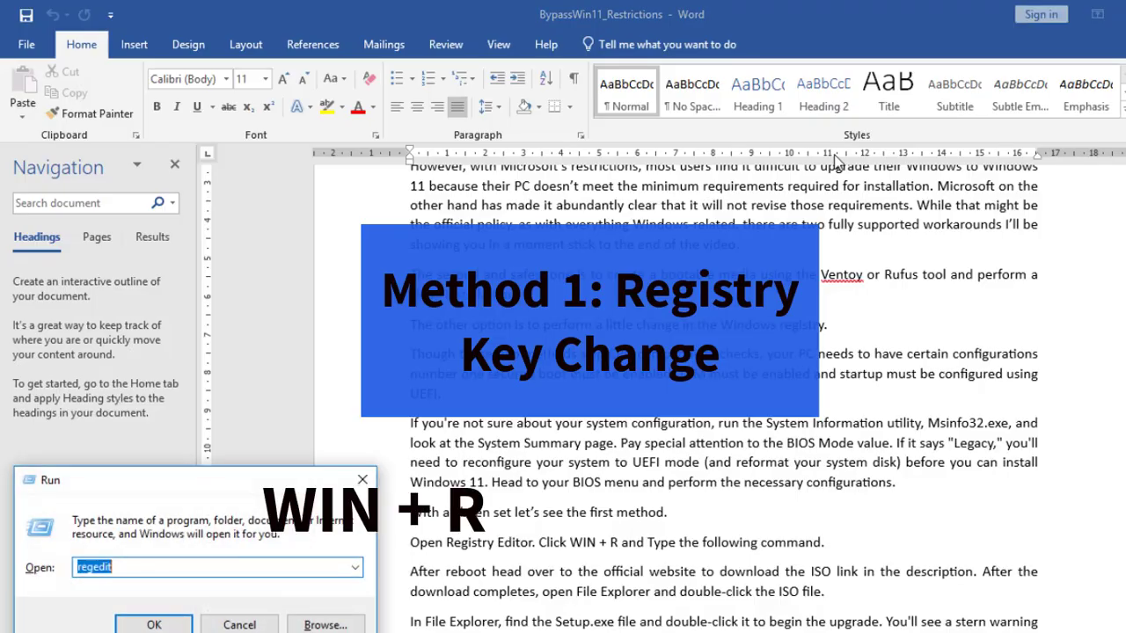
type("r")
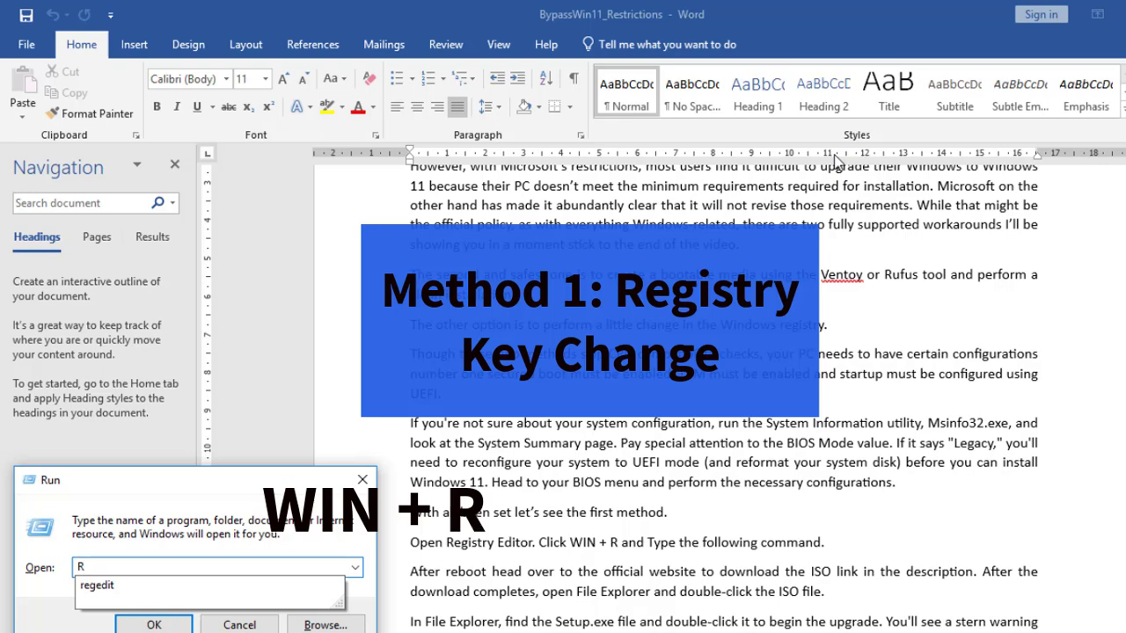
key("BackSpace")
type("regedit")
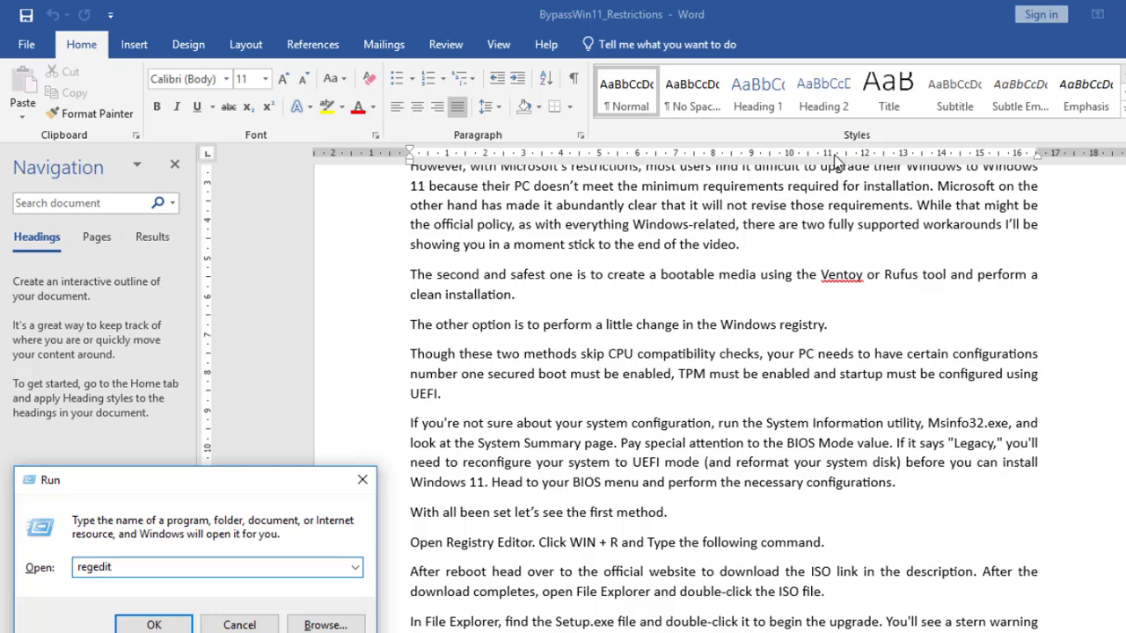
key("Return")
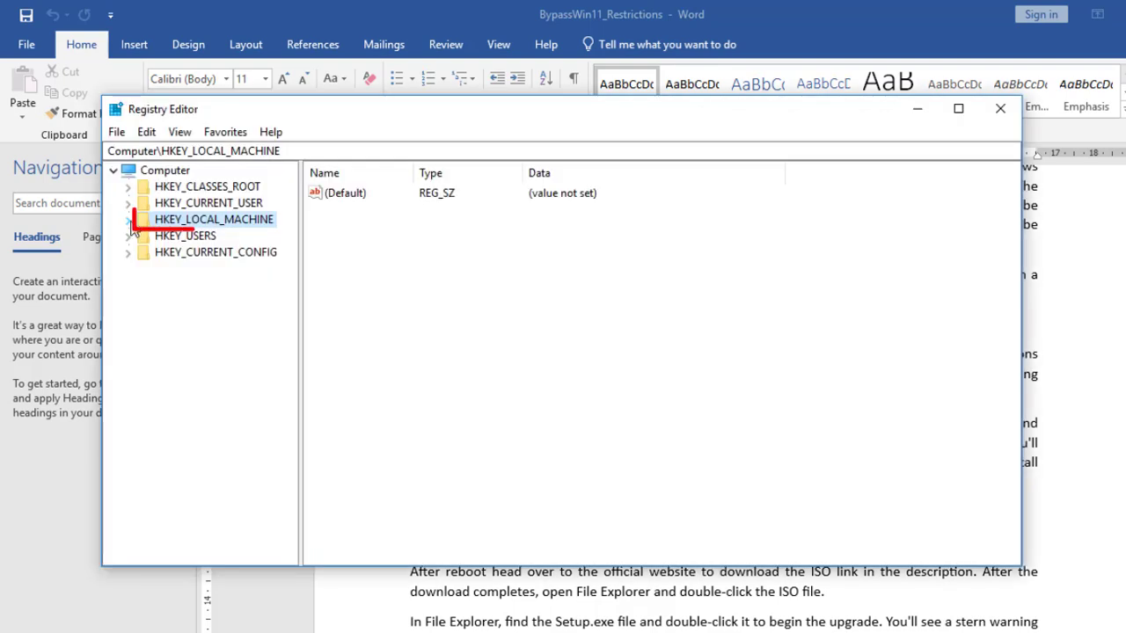
Navigate the registry to HKEY_LOCAL_MACHINE\SYSTEM\Setup and select the MoSetup key.
left_click(127, 219)
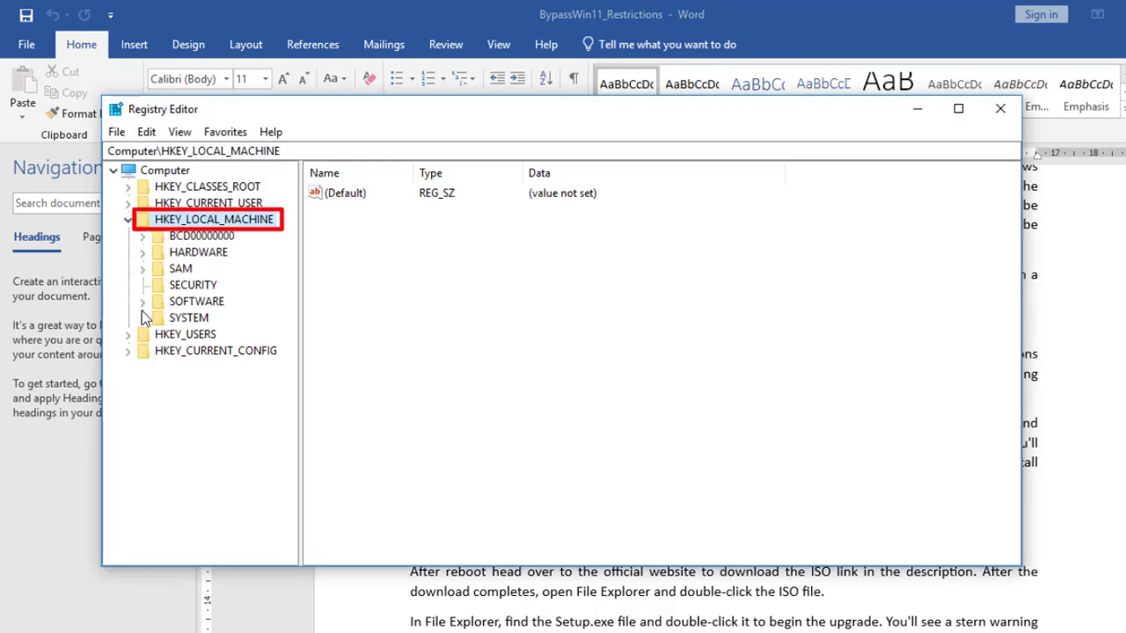
left_click(142, 318)
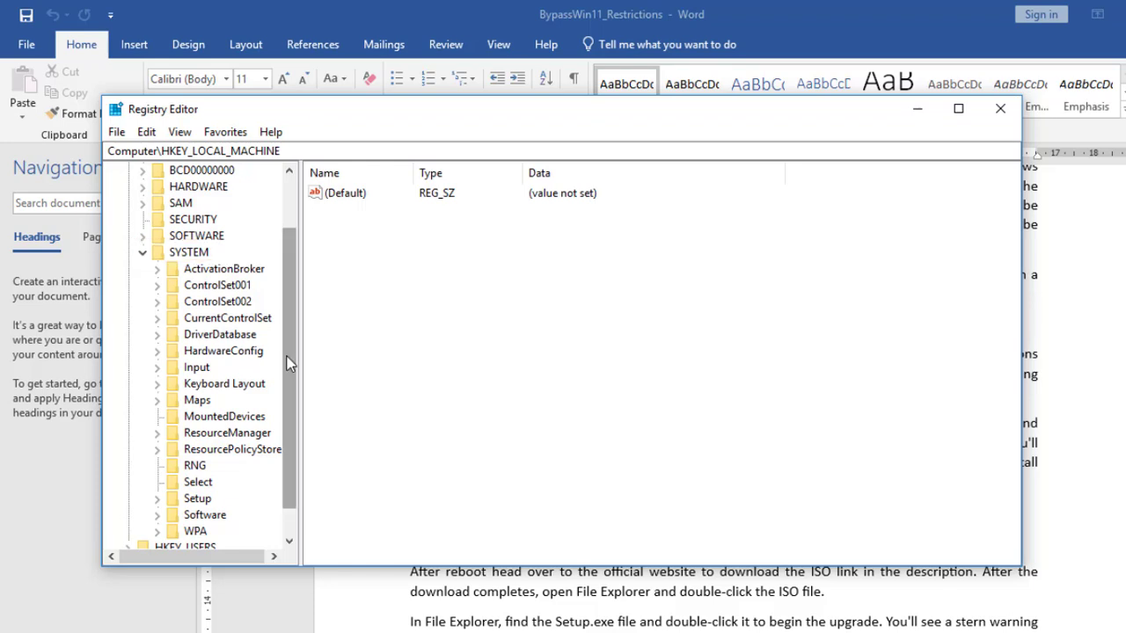
left_click_drag(290, 364, 290, 384)
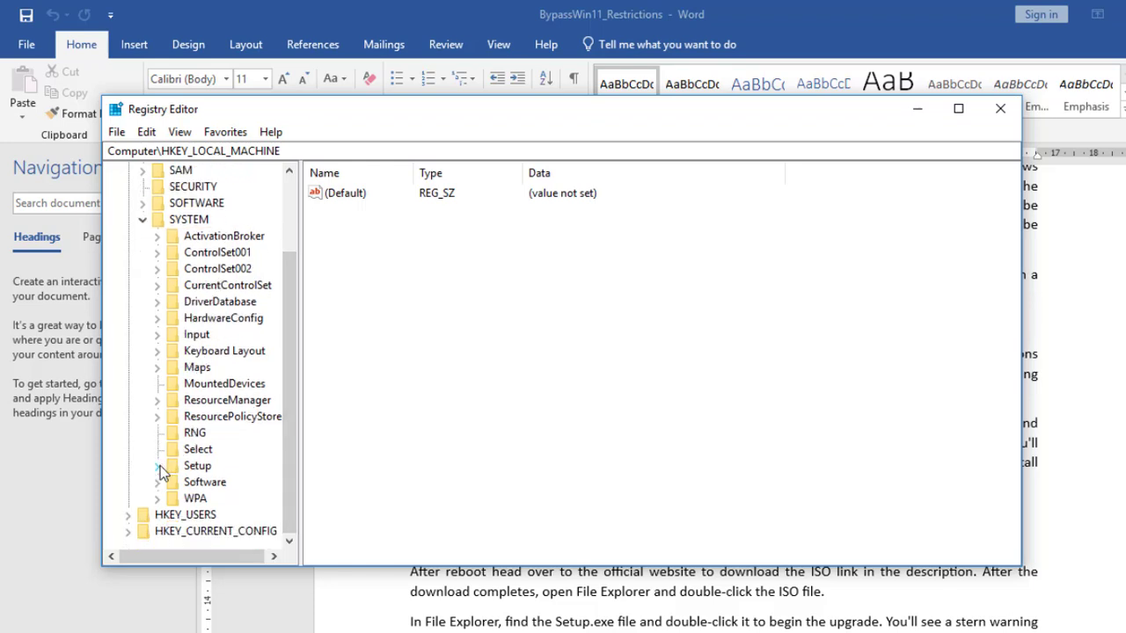
left_click(160, 467)
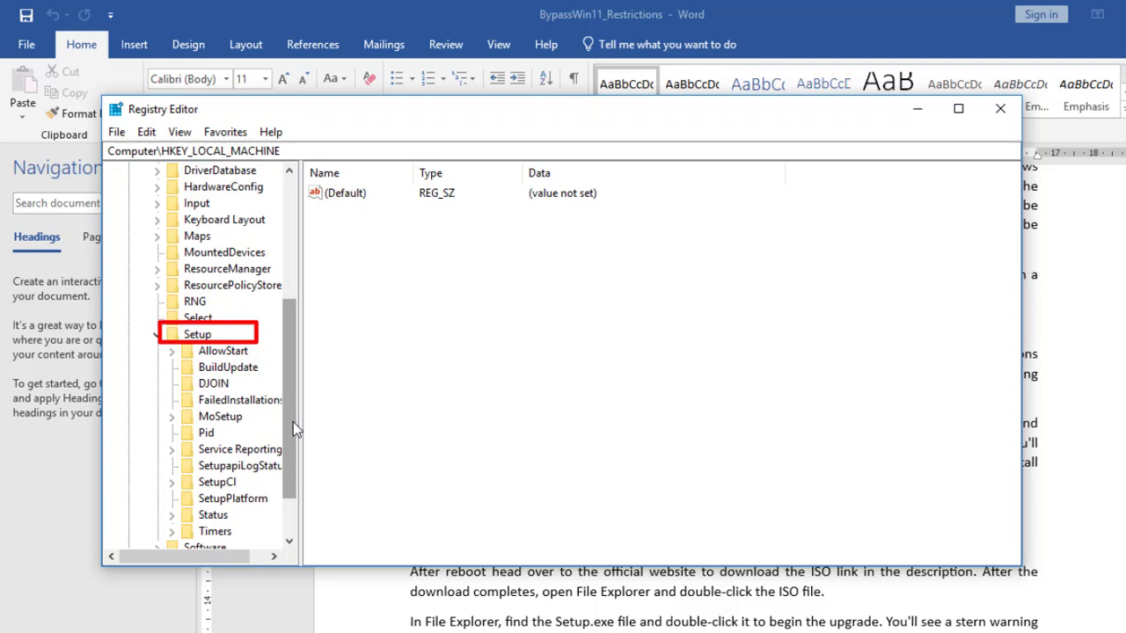
left_click_drag(293, 421, 294, 447)
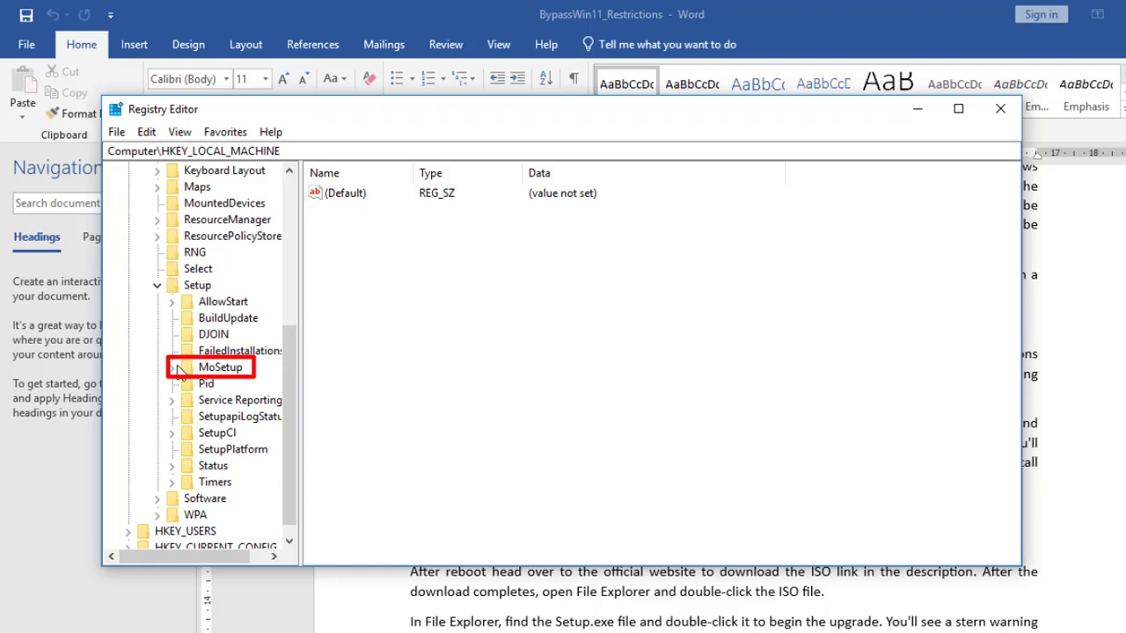
left_click(204, 370)
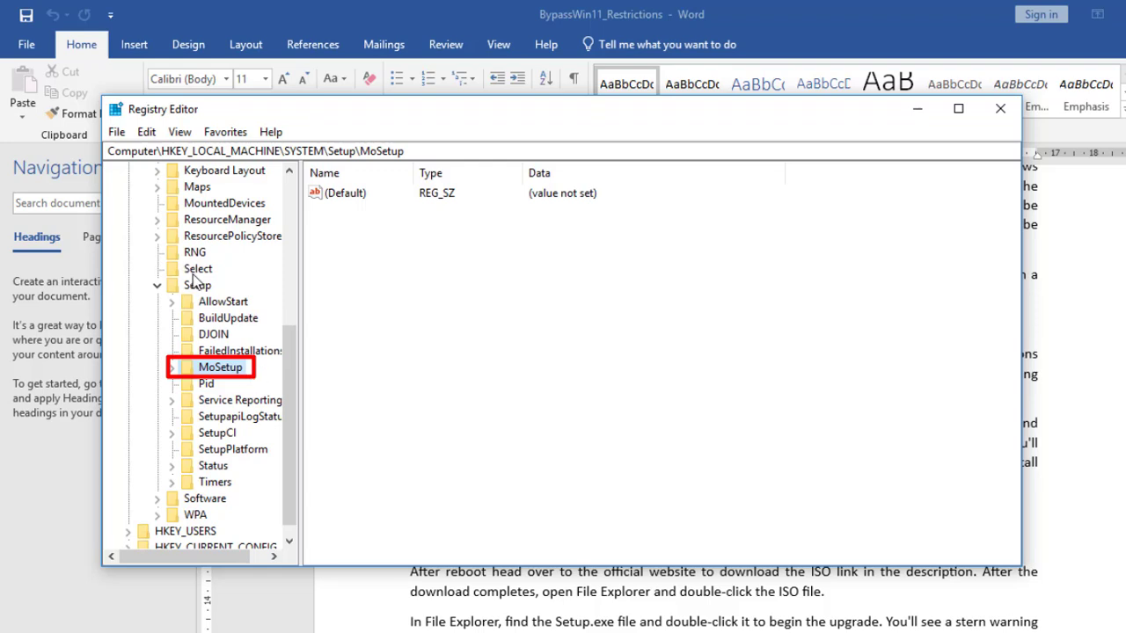
right_click(254, 372)
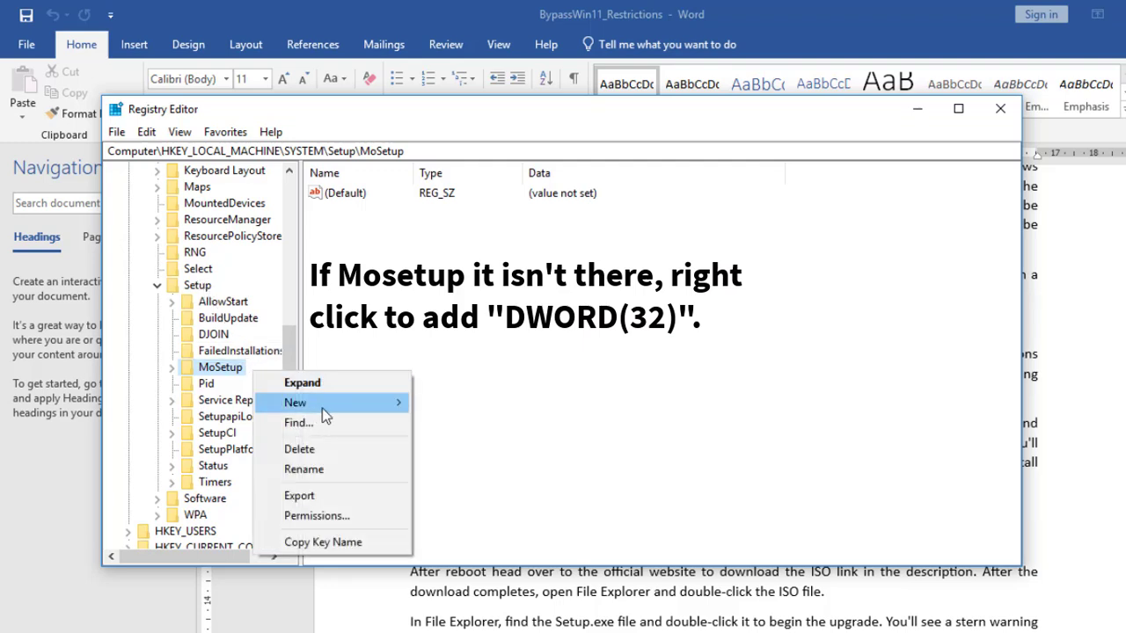
mouse_move(323, 402)
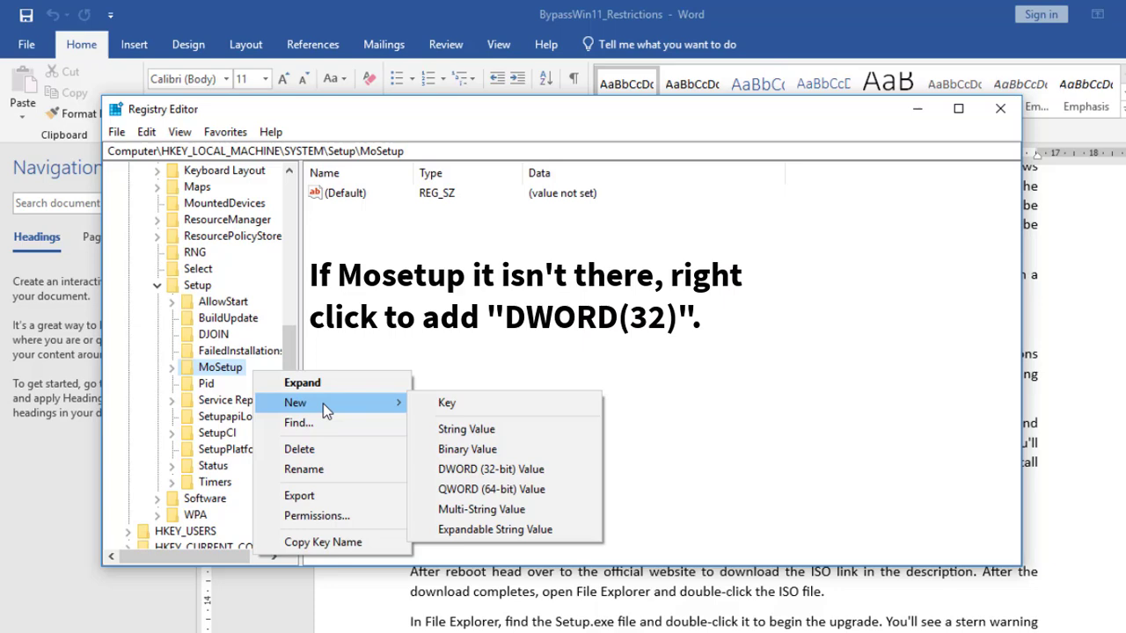
left_click(201, 286)
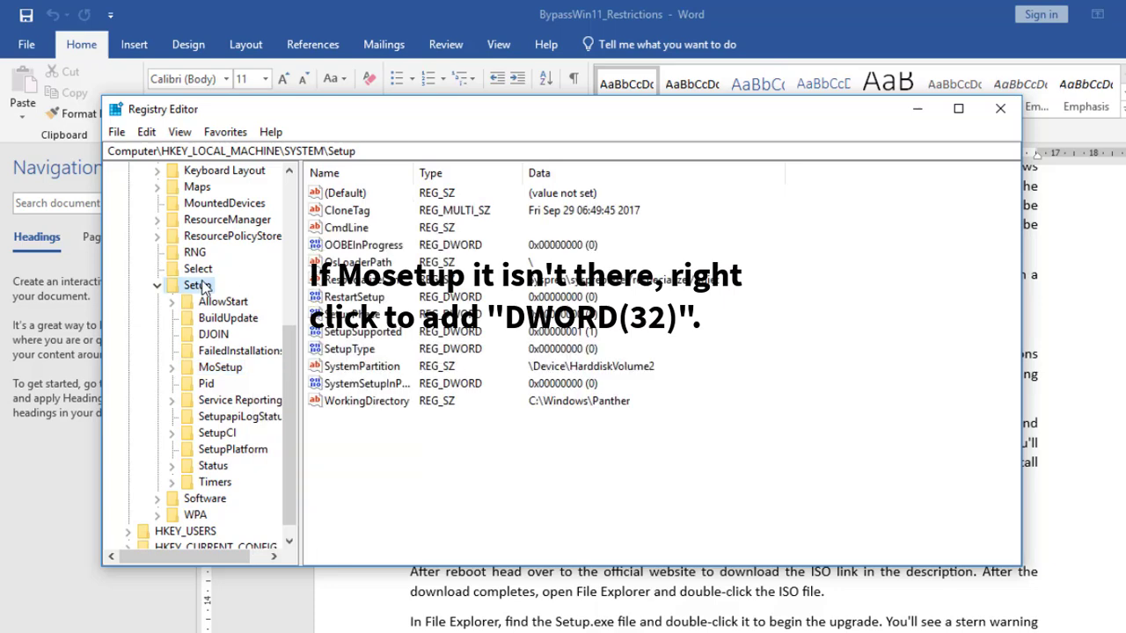
right_click(201, 286)
mouse_move(249, 317)
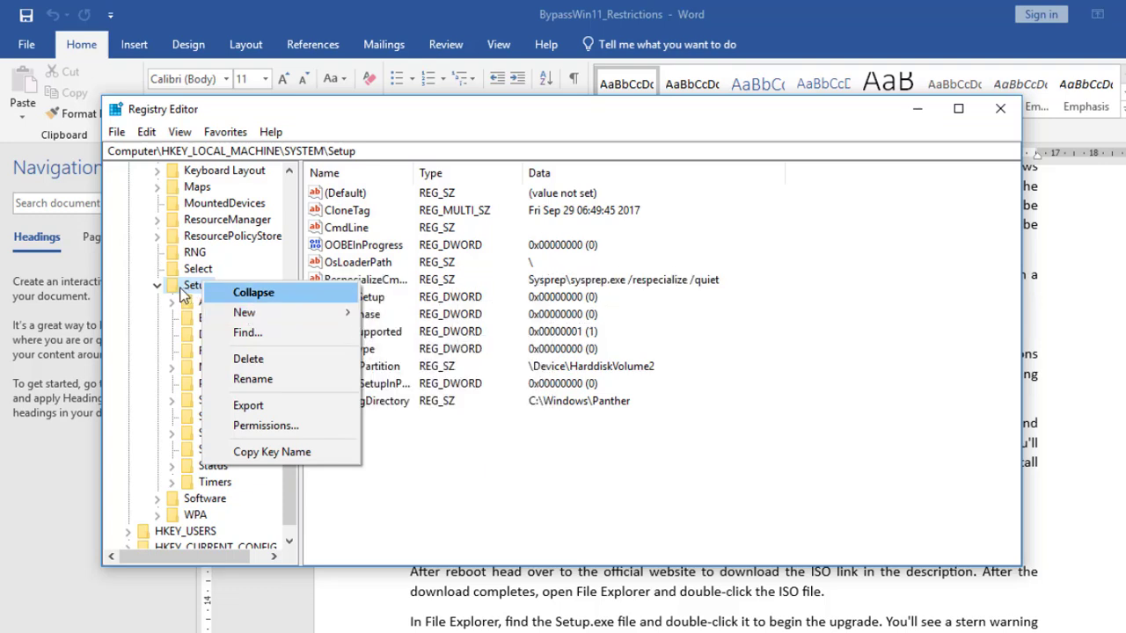
left_click(182, 295)
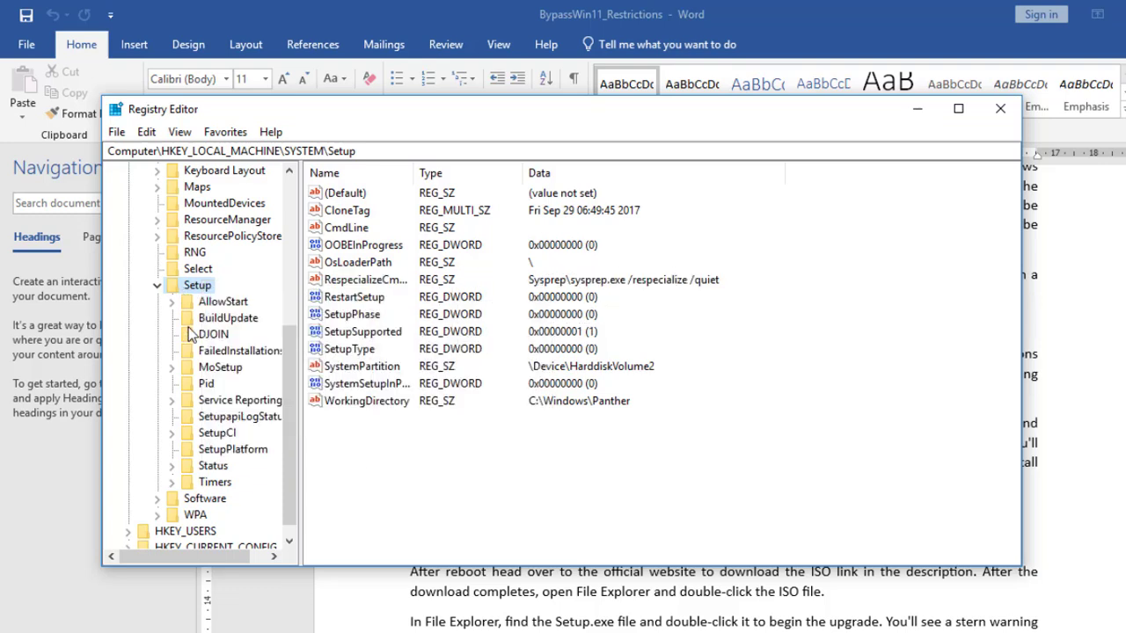
Create a DWORD (32-bit) value named AllowUpgradesWithUnsupportedTPMOrCPU in the MoSetup key and set its value data to 1.
left_click(219, 368)
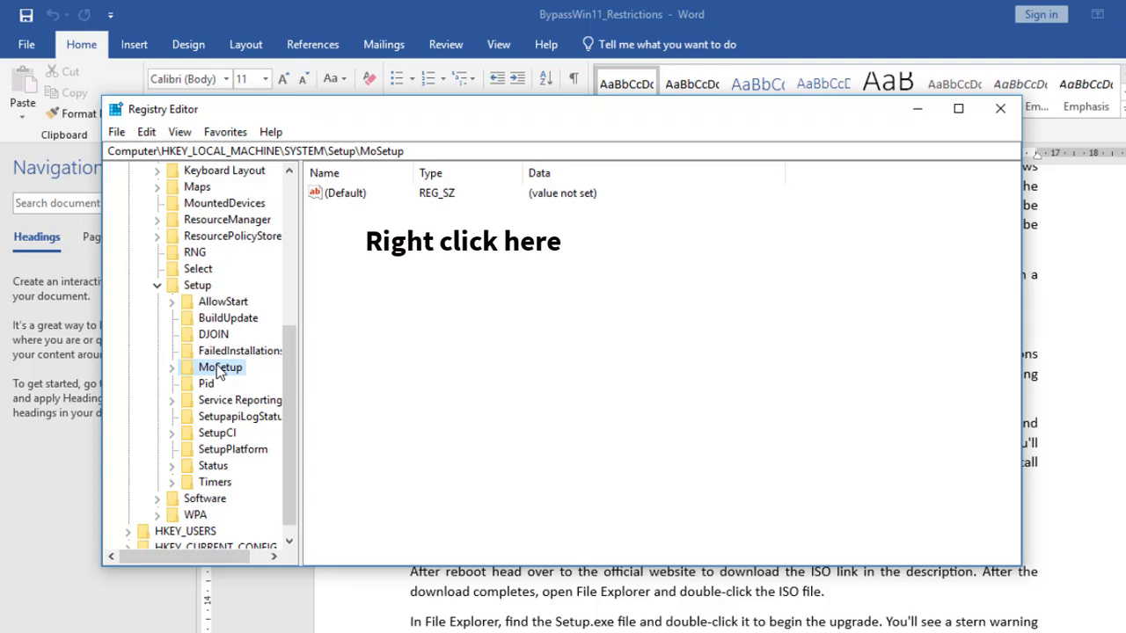
right_click(399, 274)
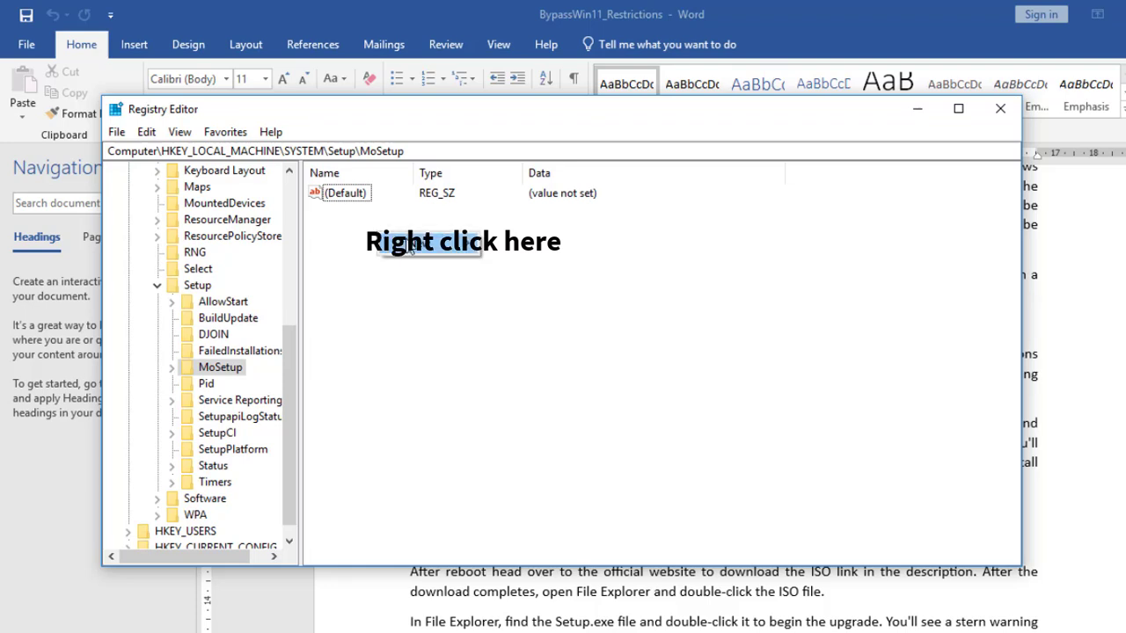
right_click(476, 232)
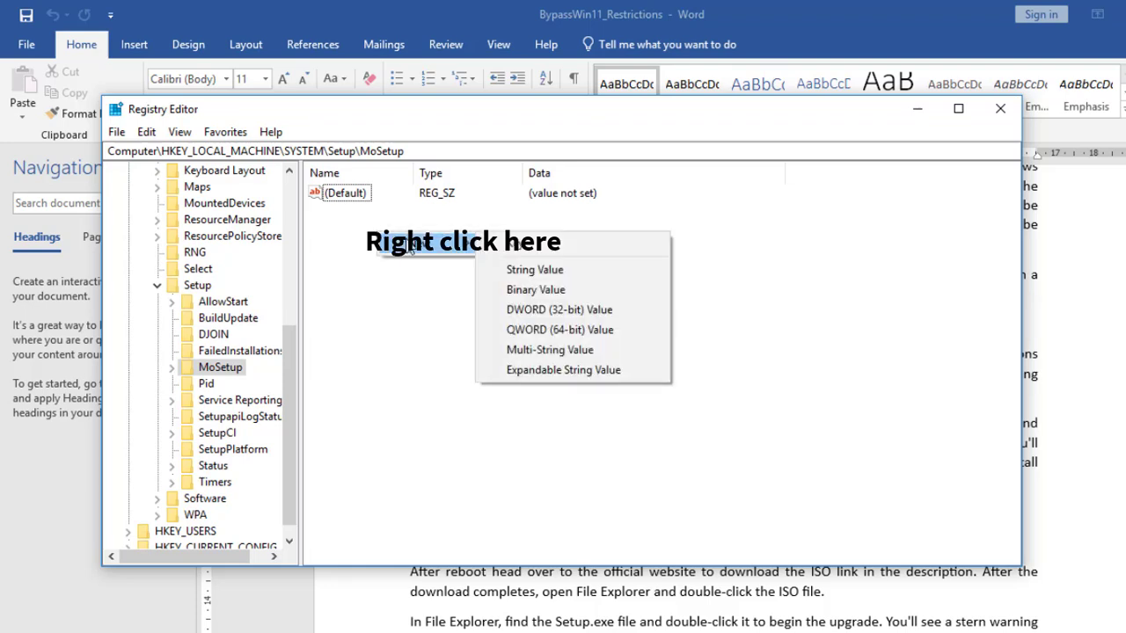
left_click(513, 309)
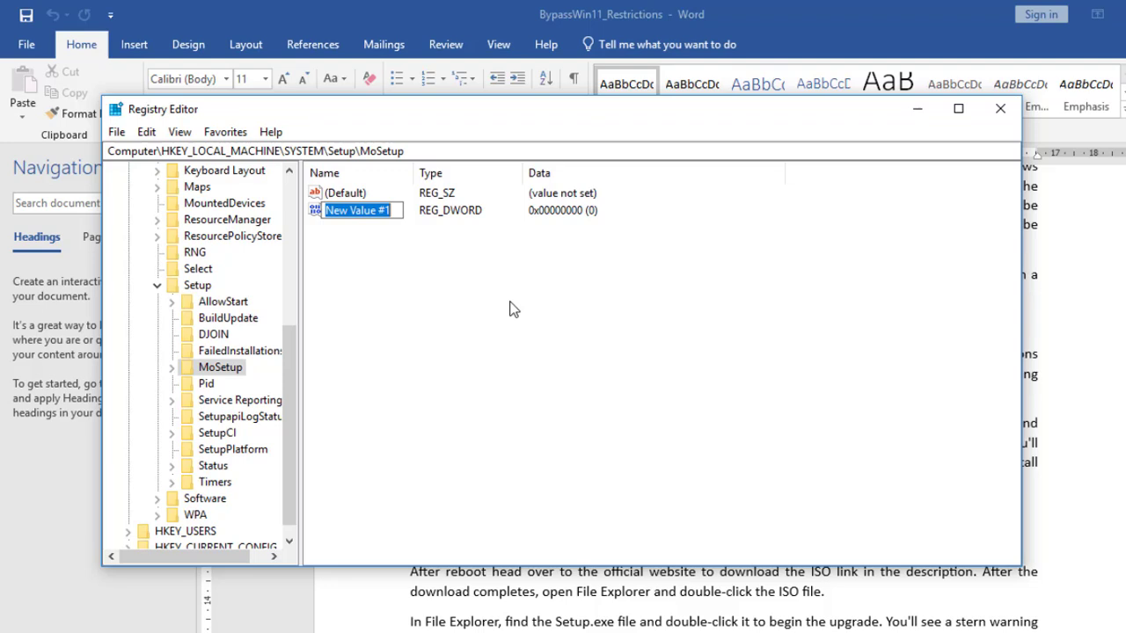
type("Allo")
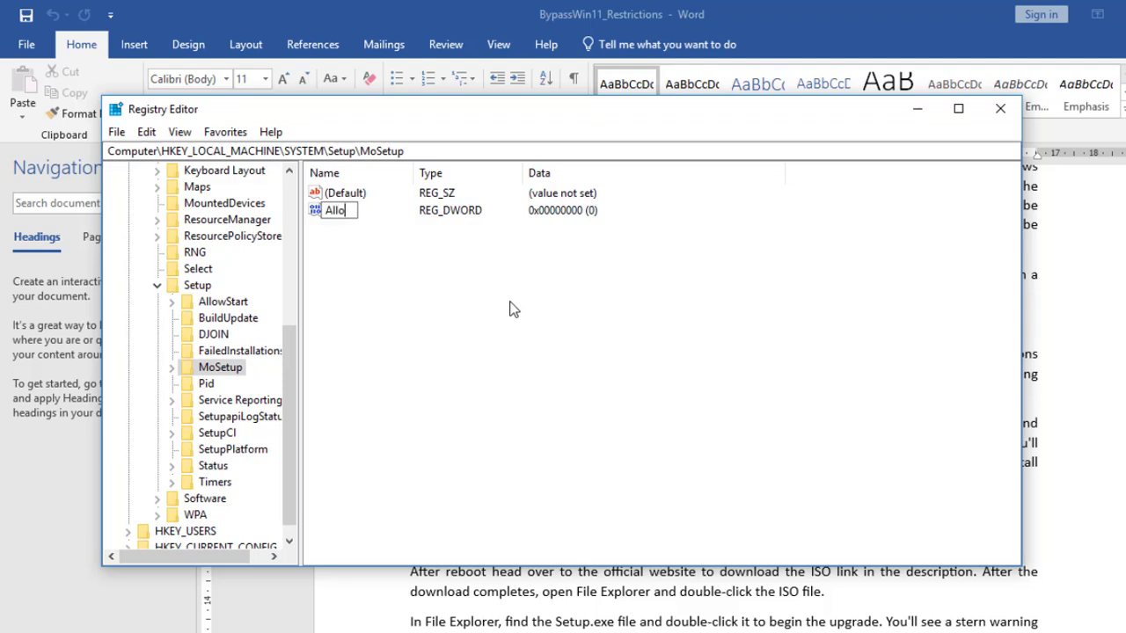
type("wUpgrades")
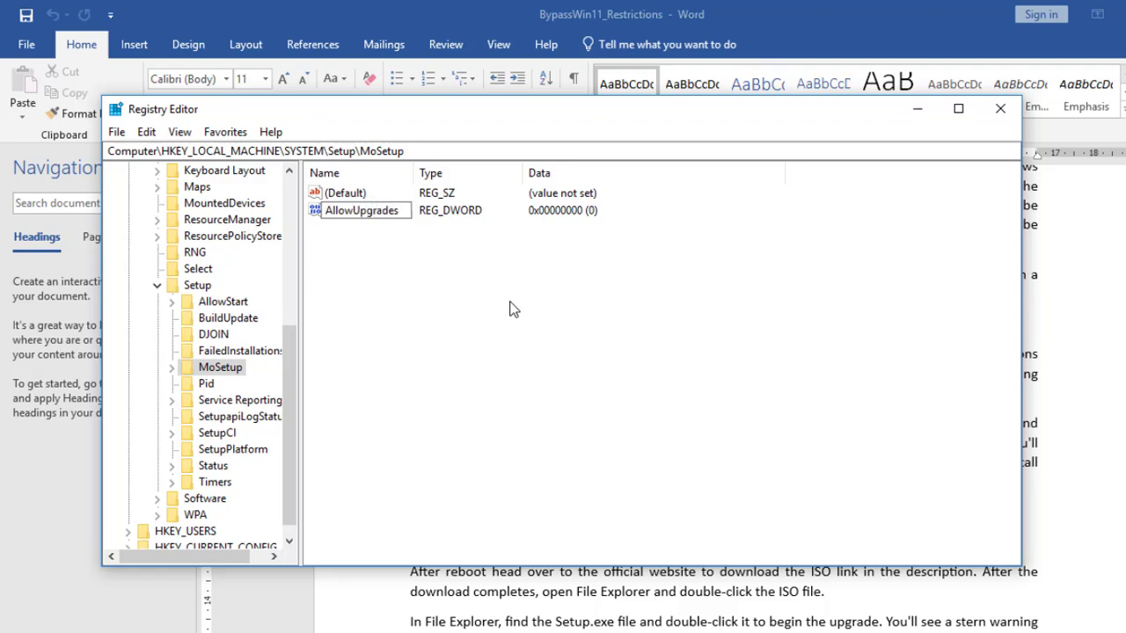
type("WithUns")
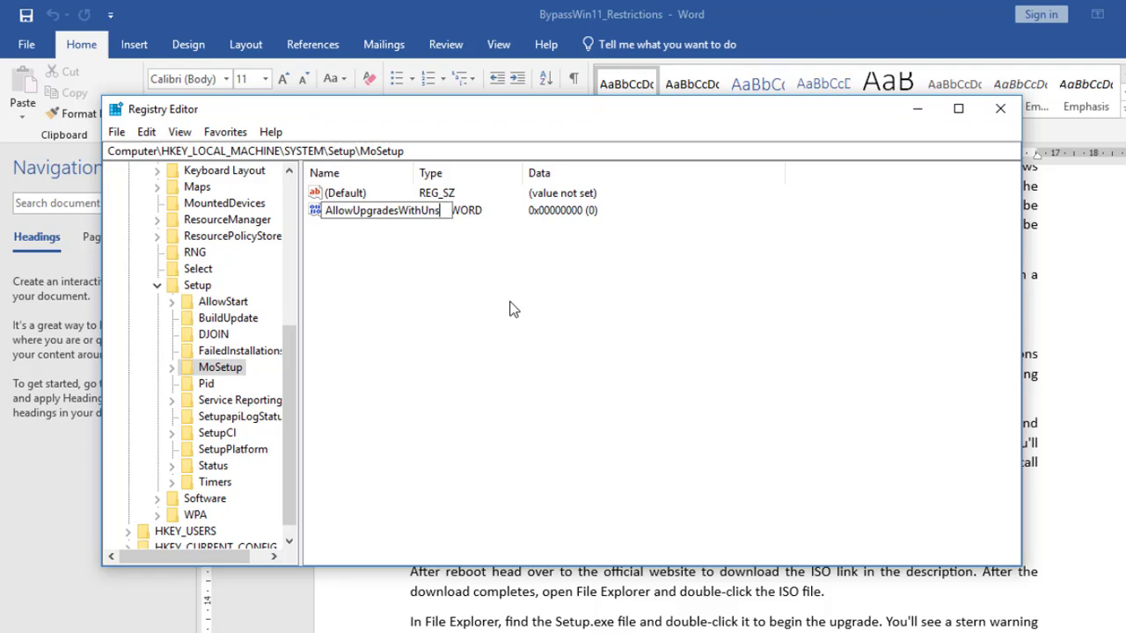
type("upported")
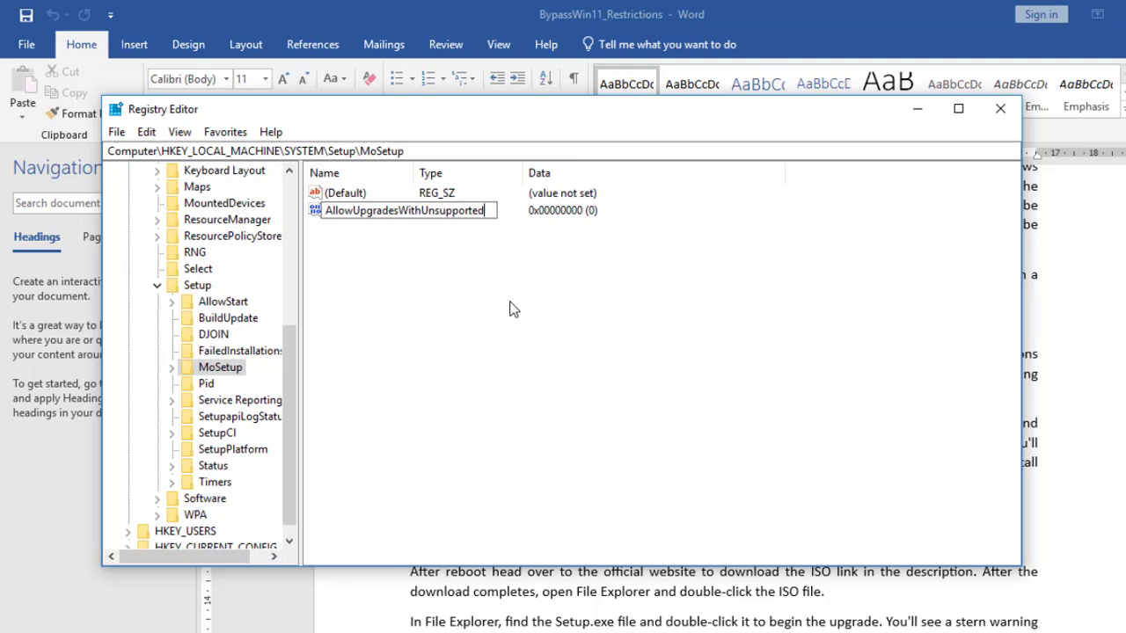
type("TPMOrCPU")
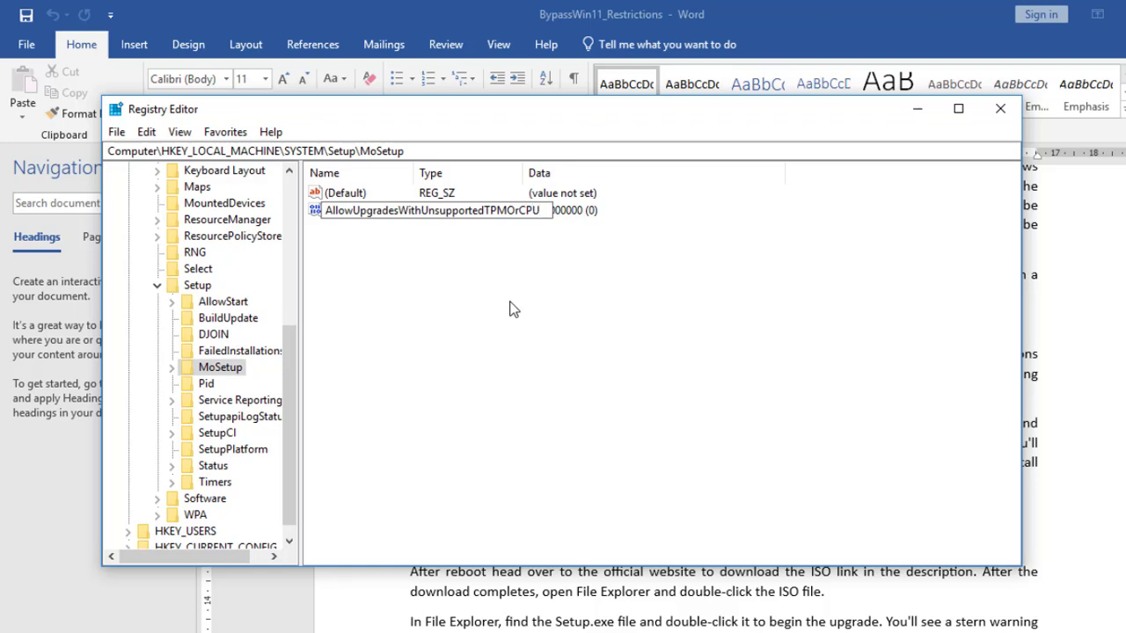
key("Return")
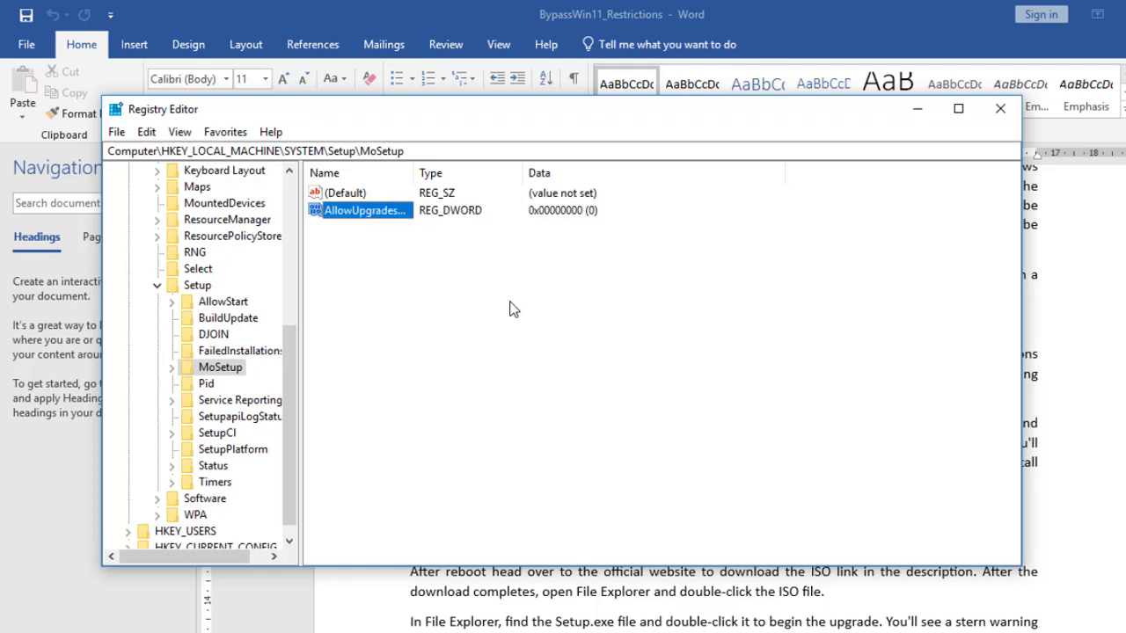
double_click(391, 213)
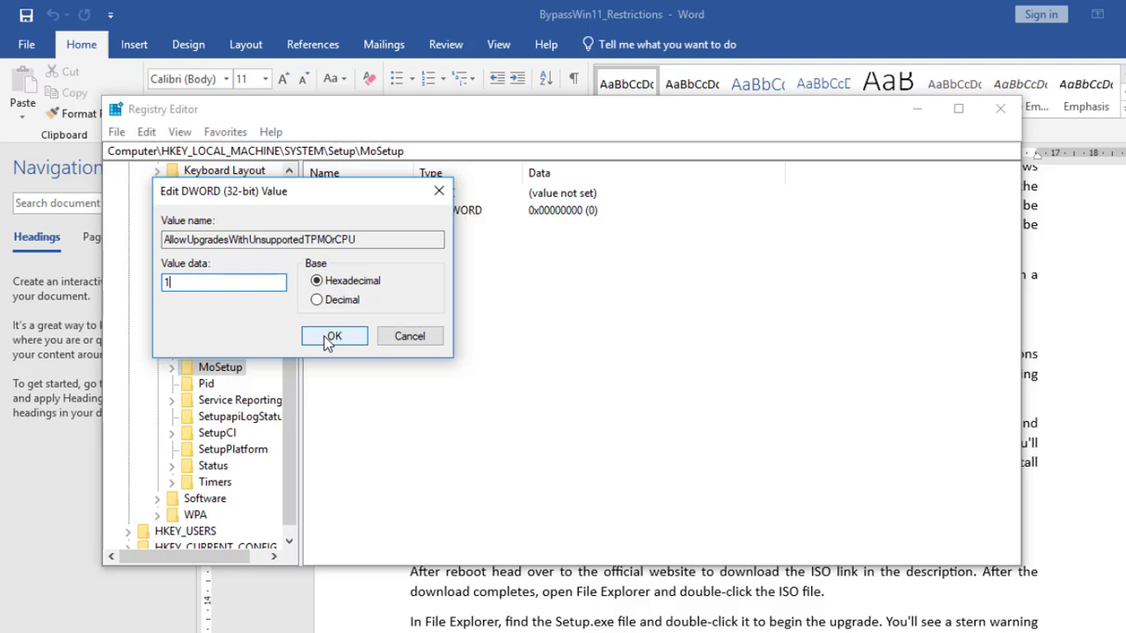
left_click(329, 338)
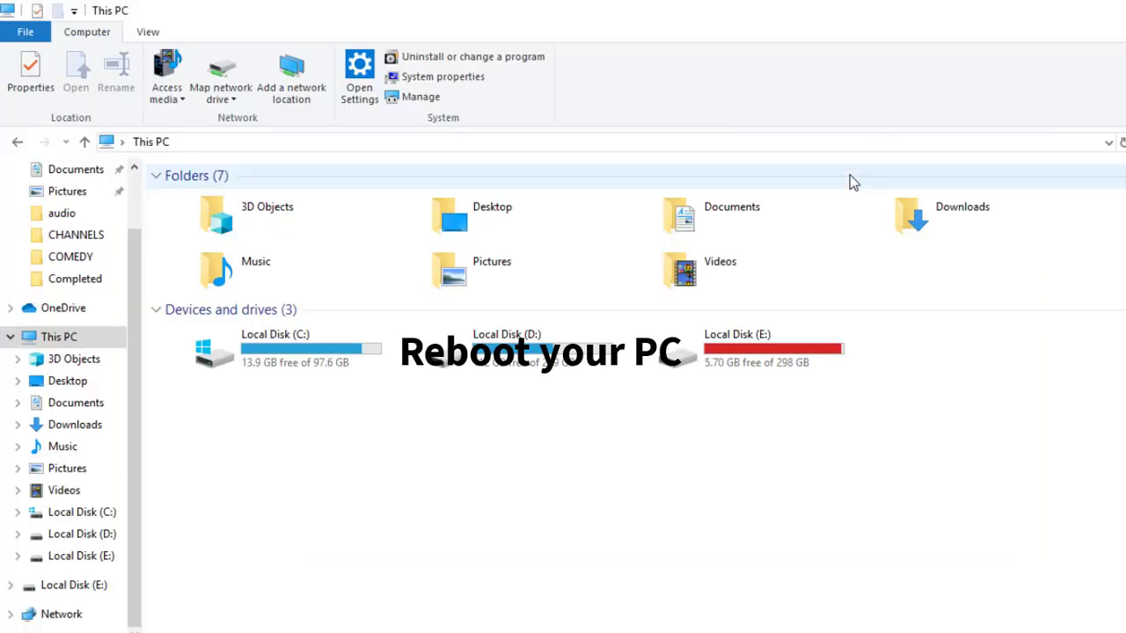
In File Explorer, open Local Disk (E:) and mount the Win11_English_x64v1 disc image to show its installation files.
double_click(745, 365)
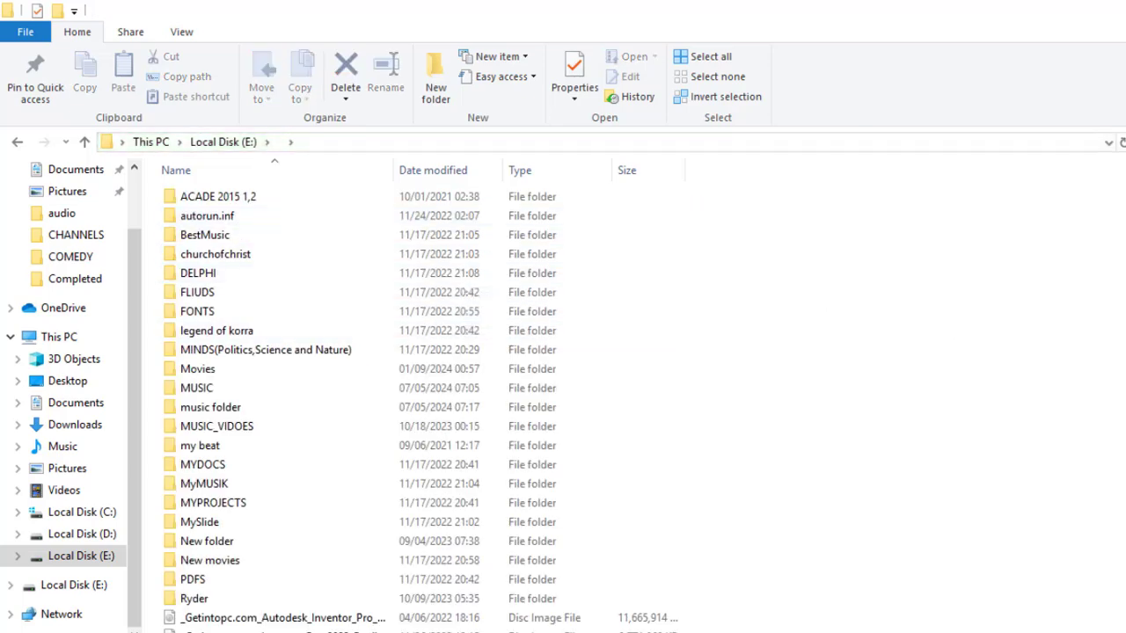
scroll(420, 408, "down", 5)
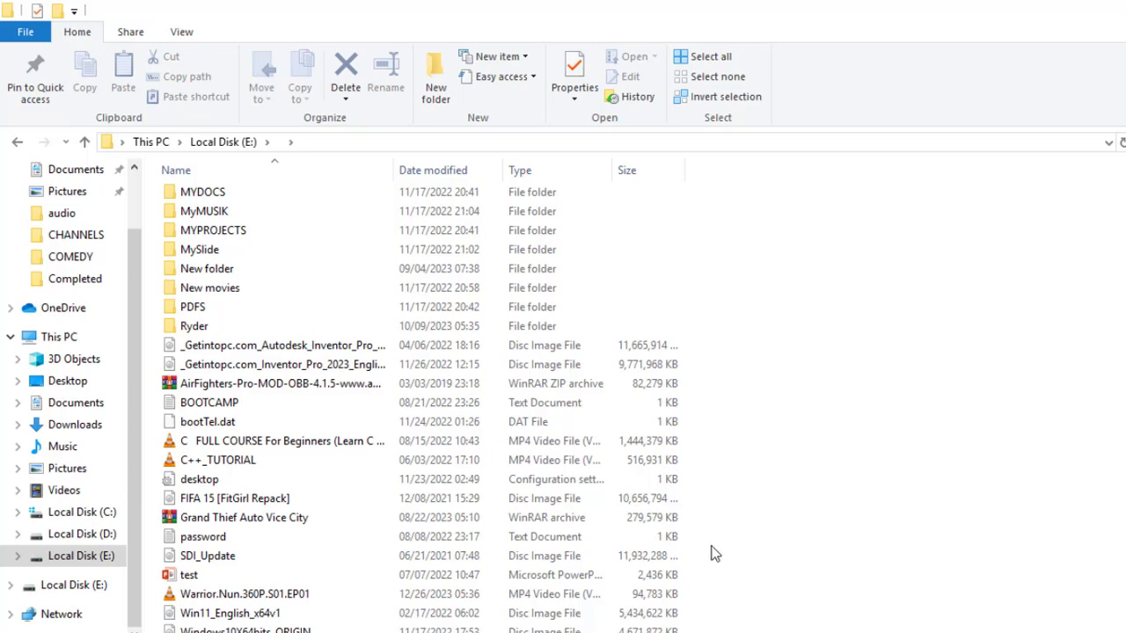
left_click(236, 616)
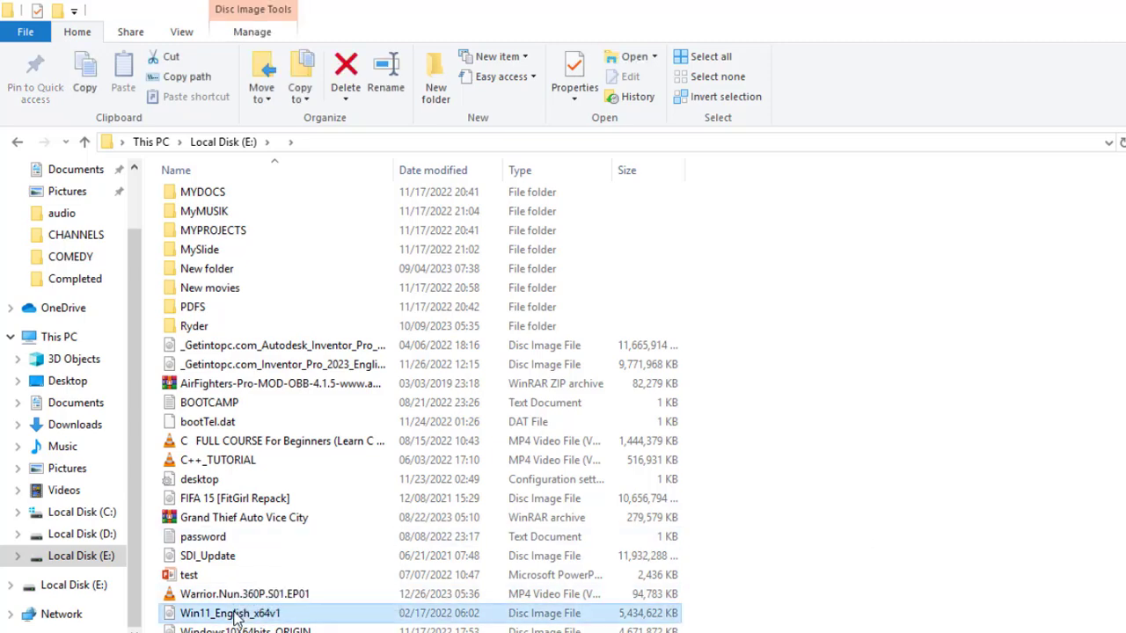
double_click(236, 616)
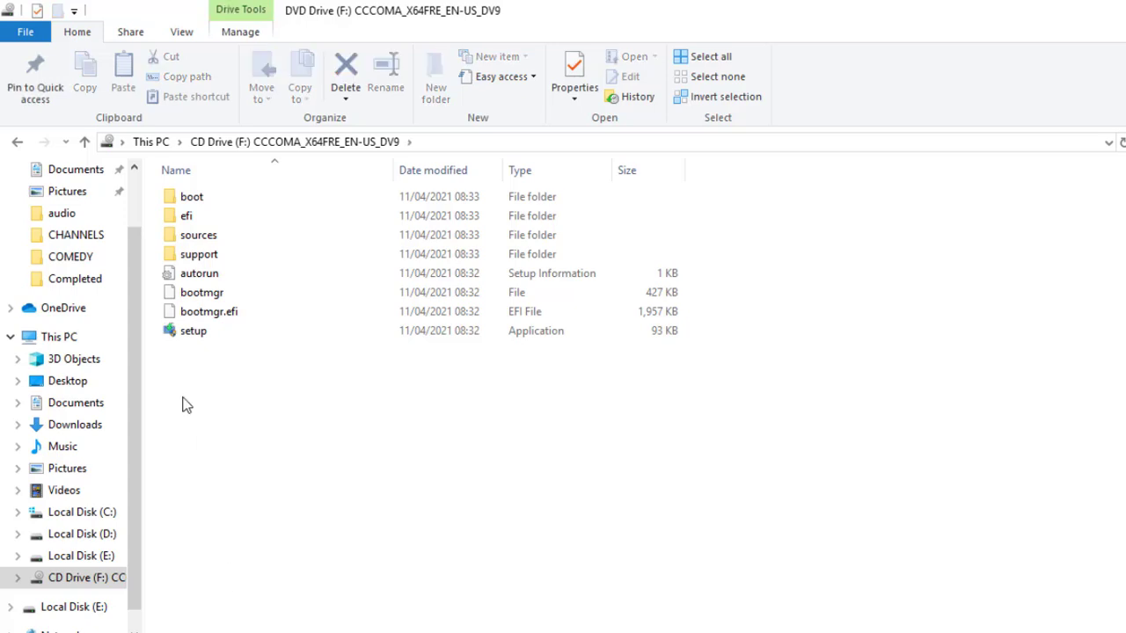